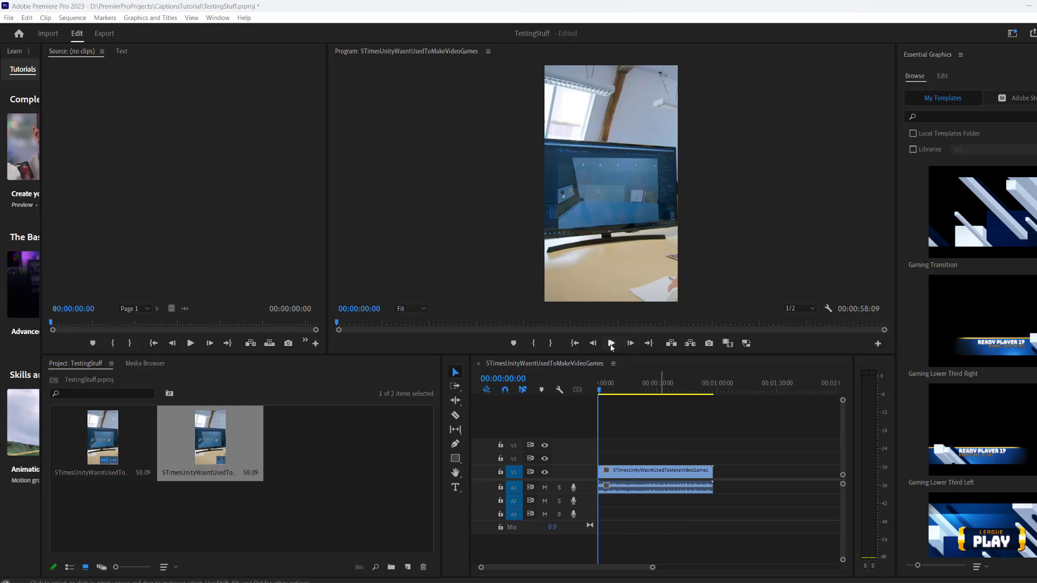
Preview the sequence, then generate a transcript of the Unity clip's narration
{"action": "left_click", "coordinate": [611, 344]}
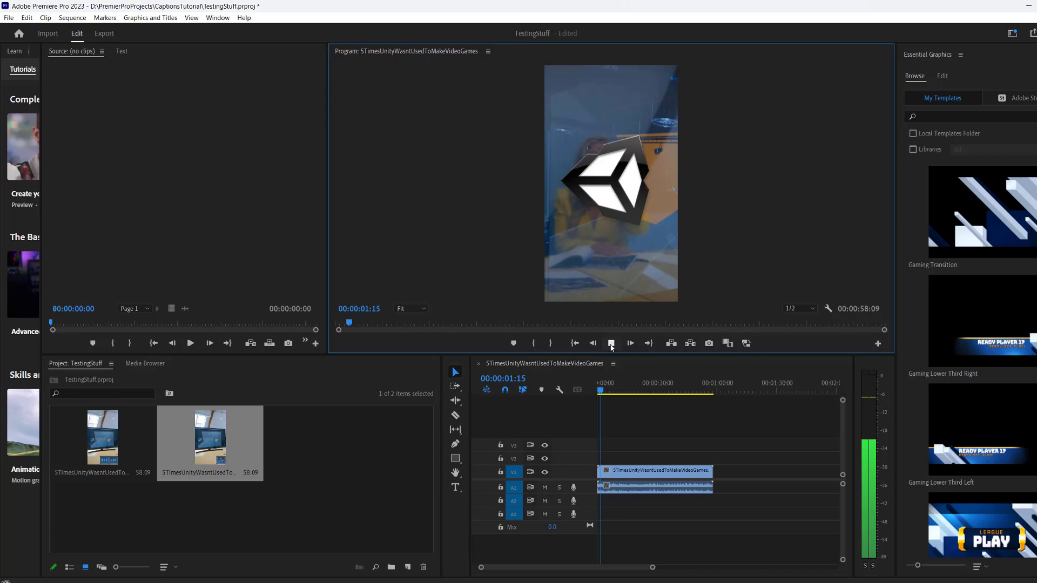
{"action": "left_click", "coordinate": [612, 344]}
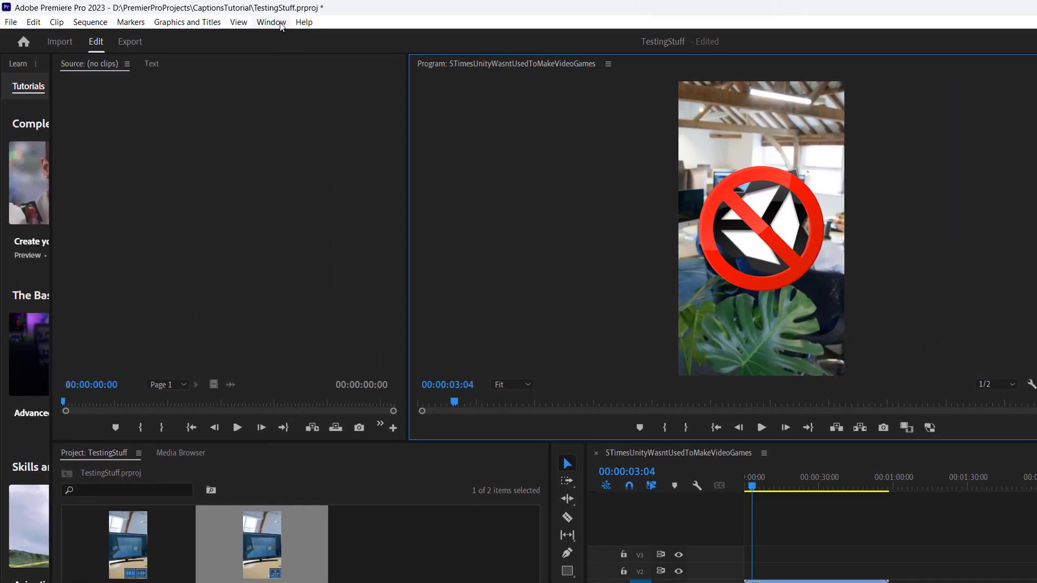
{"action": "left_click", "coordinate": [220, 19]}
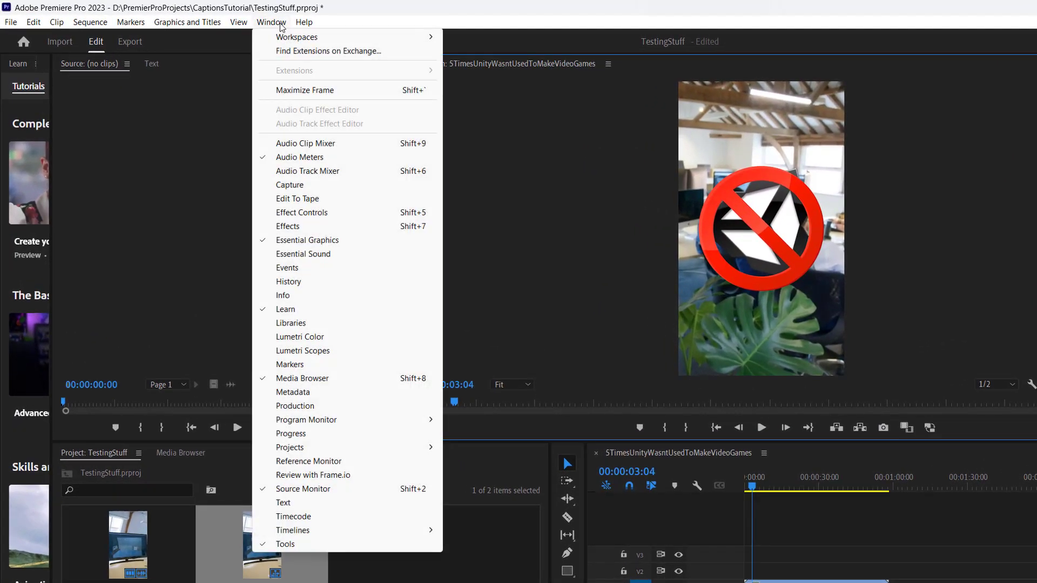
{"action": "left_click", "coordinate": [314, 502]}
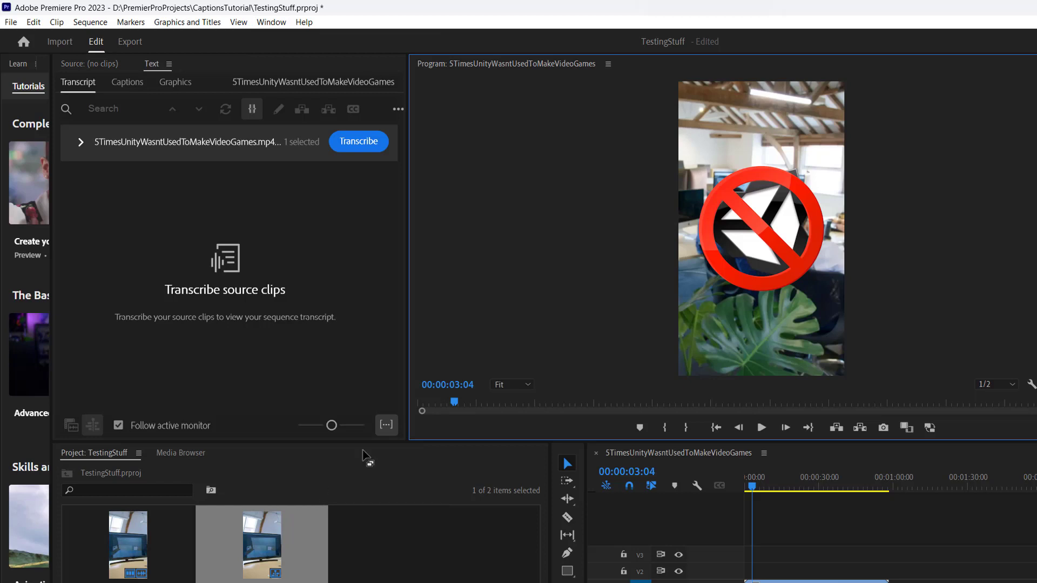
{"action": "left_click", "coordinate": [361, 143]}
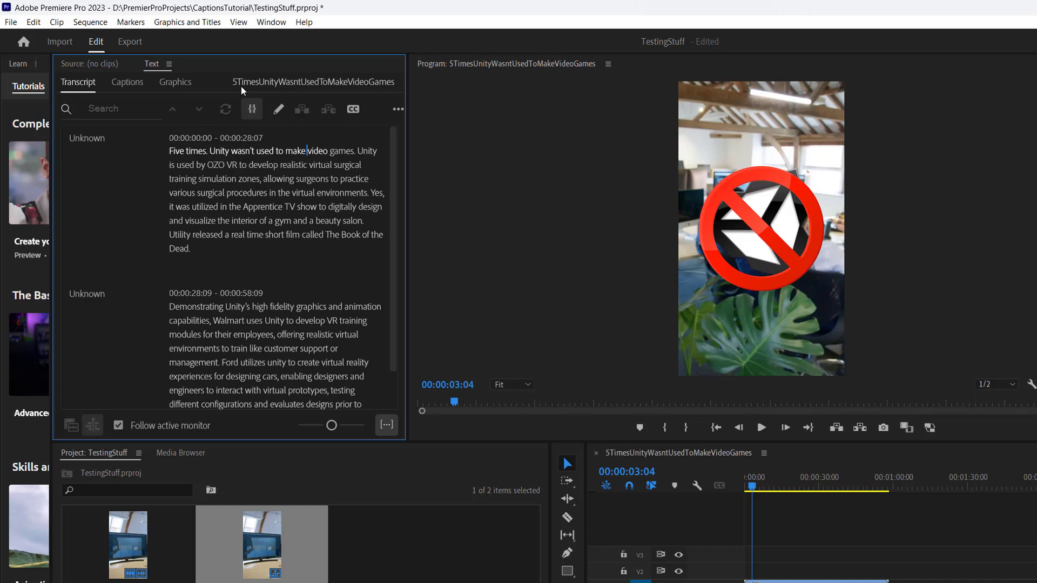
Change the misheard 'OZO' to 'Osso' in the transcript's first paragraph
{"action": "left_click", "coordinate": [216, 165]}
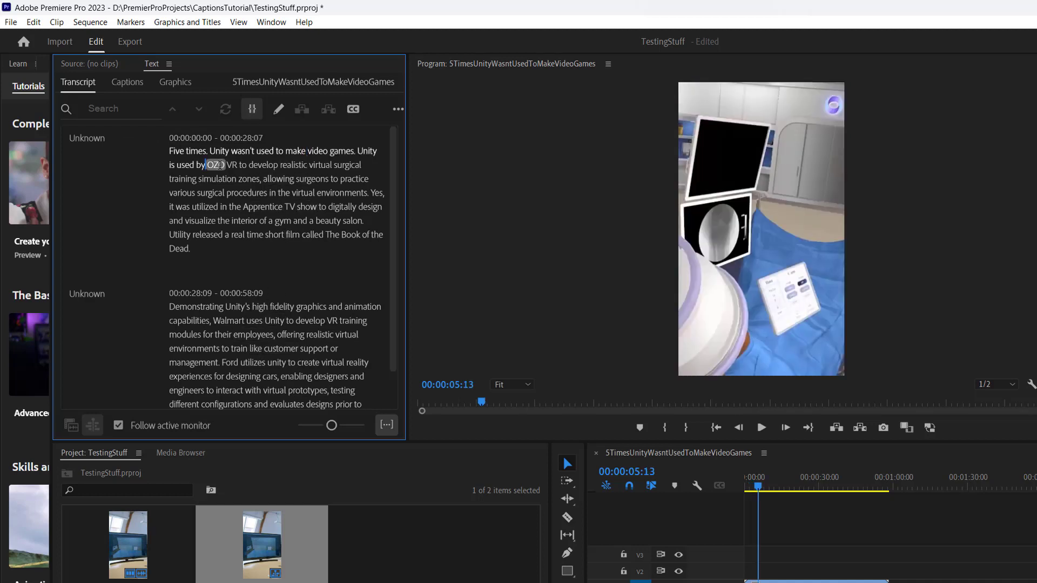
{"action": "double_click", "coordinate": [220, 166]}
{"action": "left_click_drag", "start_coordinate": [284, 164], "coordinate": [293, 163]}
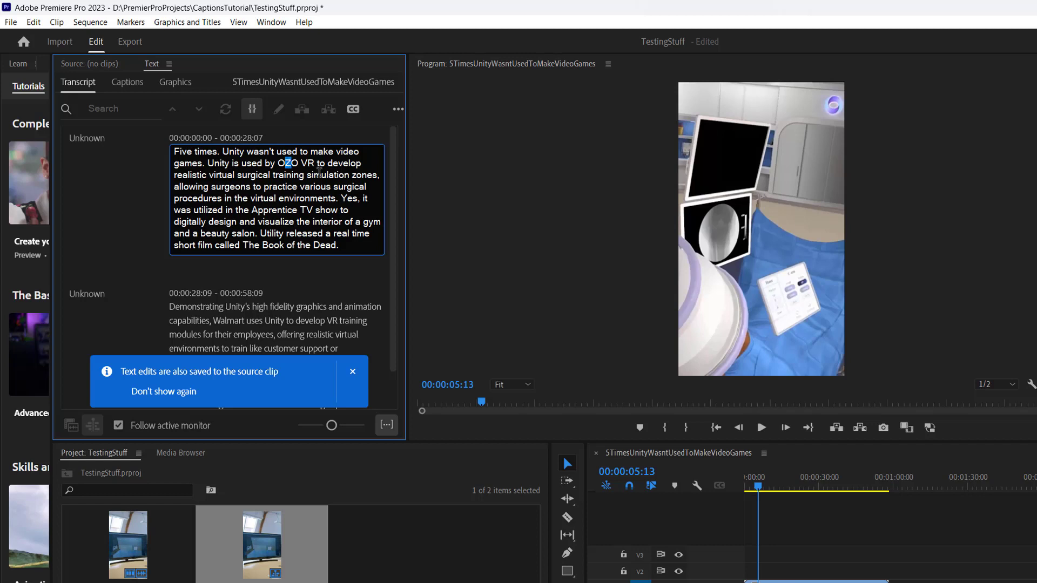
{"action": "type", "text": "ss"}
{"action": "key", "text": "BackSpace"}
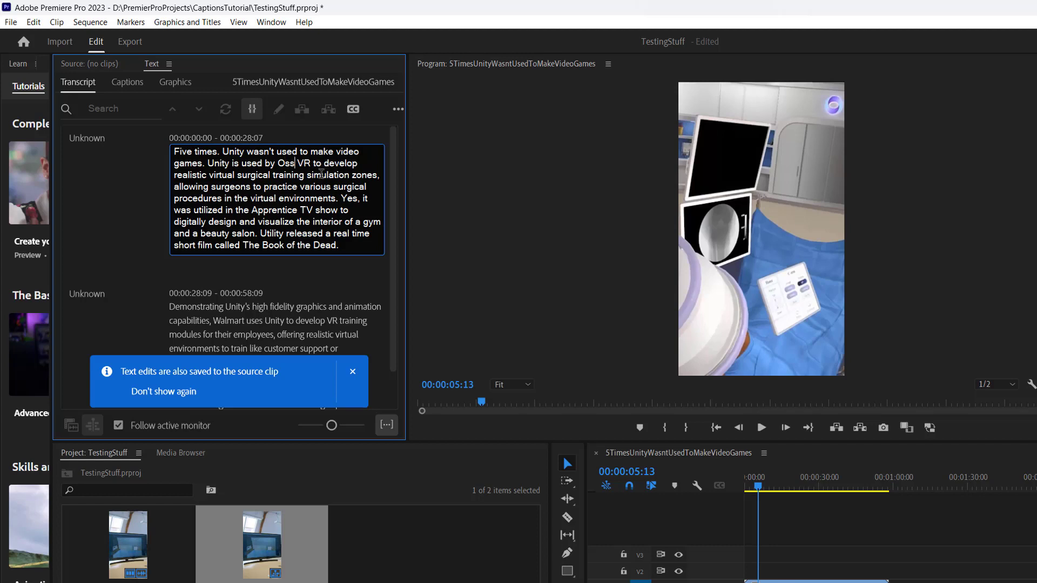
{"action": "type", "text": "o"}
{"action": "left_click", "coordinate": [353, 373]}
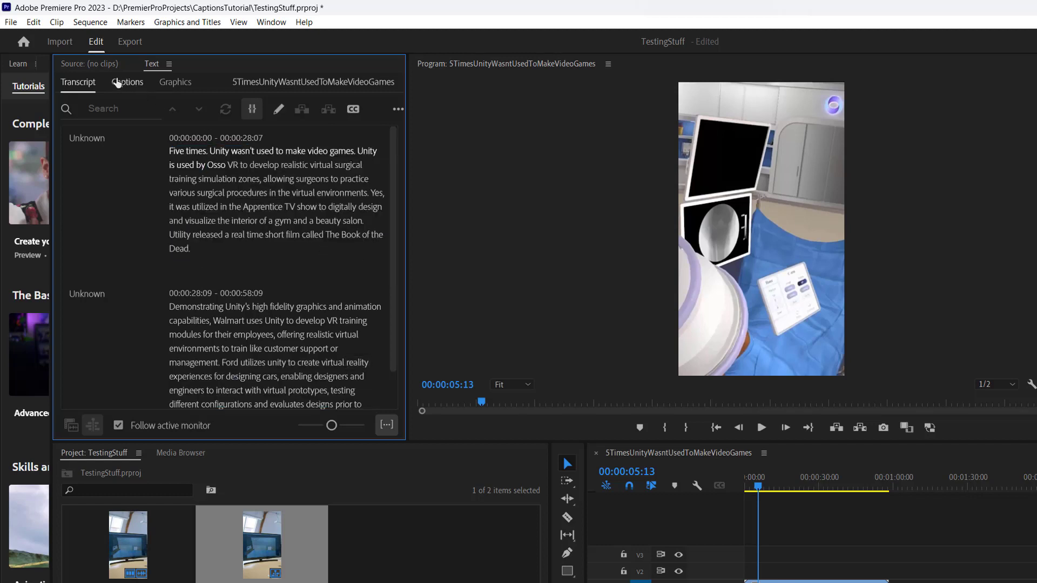
Create Subtitle-format captions from the transcript with a 2-second minimum duration, and play them back
{"action": "left_click", "coordinate": [129, 86]}
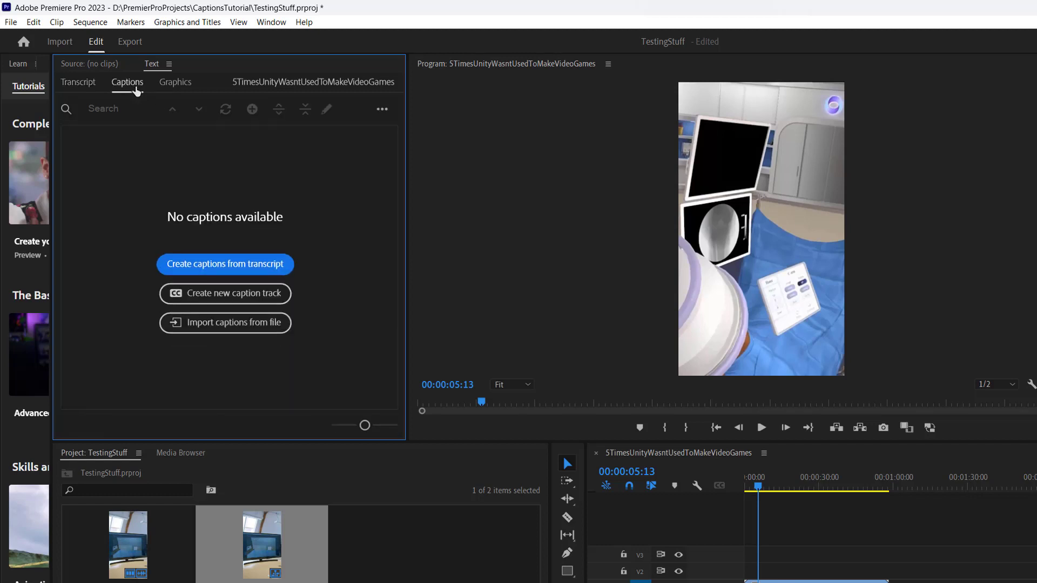
{"action": "left_click", "coordinate": [226, 264]}
{"action": "left_click", "coordinate": [549, 376]}
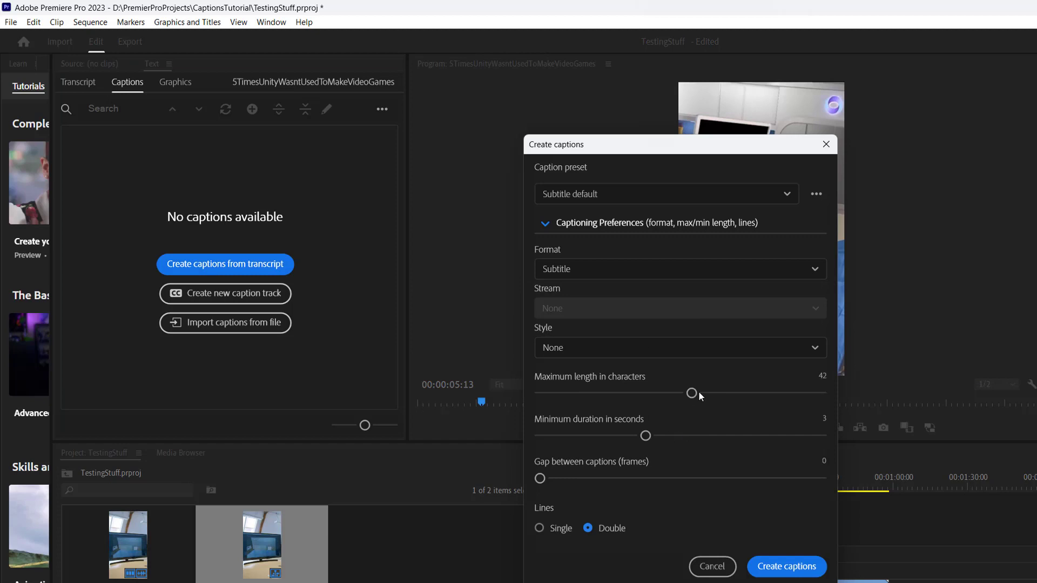
{"action": "left_click", "coordinate": [651, 269]}
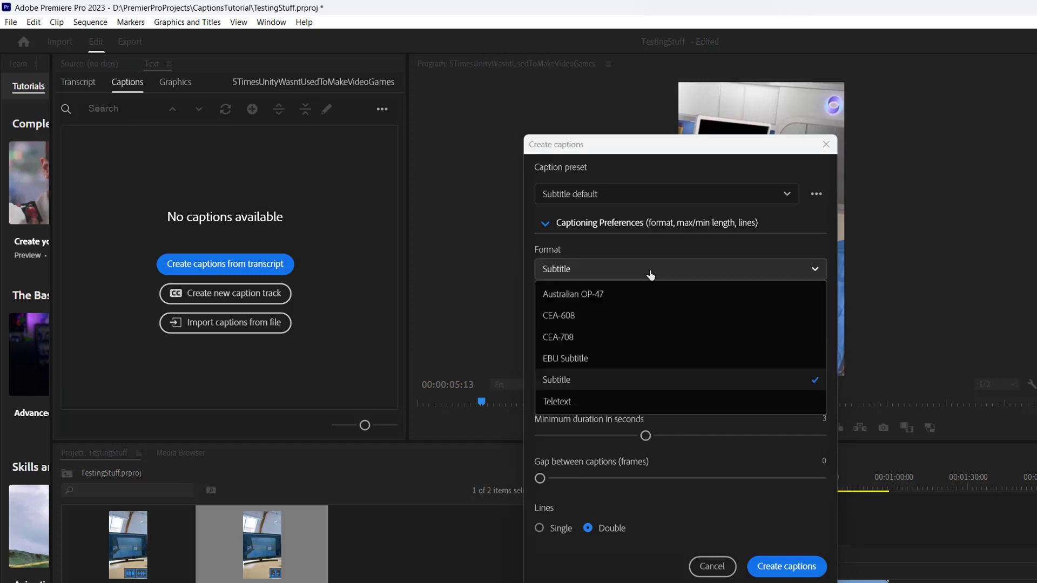
{"action": "left_click", "coordinate": [599, 380]}
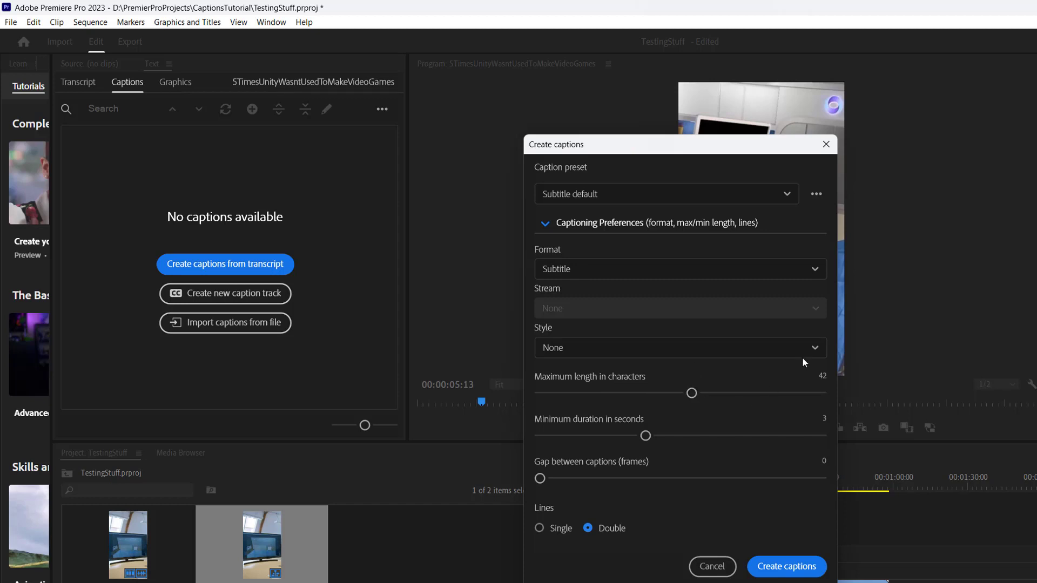
{"action": "left_click_drag", "start_coordinate": [646, 435], "coordinate": [583, 438]}
{"action": "left_click", "coordinate": [783, 567]}
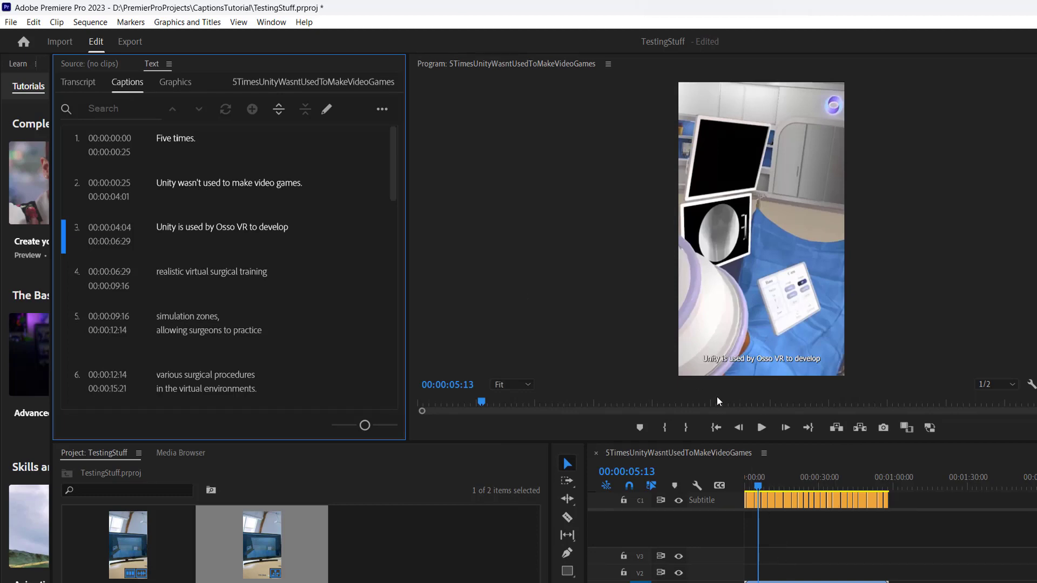
{"action": "left_click", "coordinate": [761, 427]}
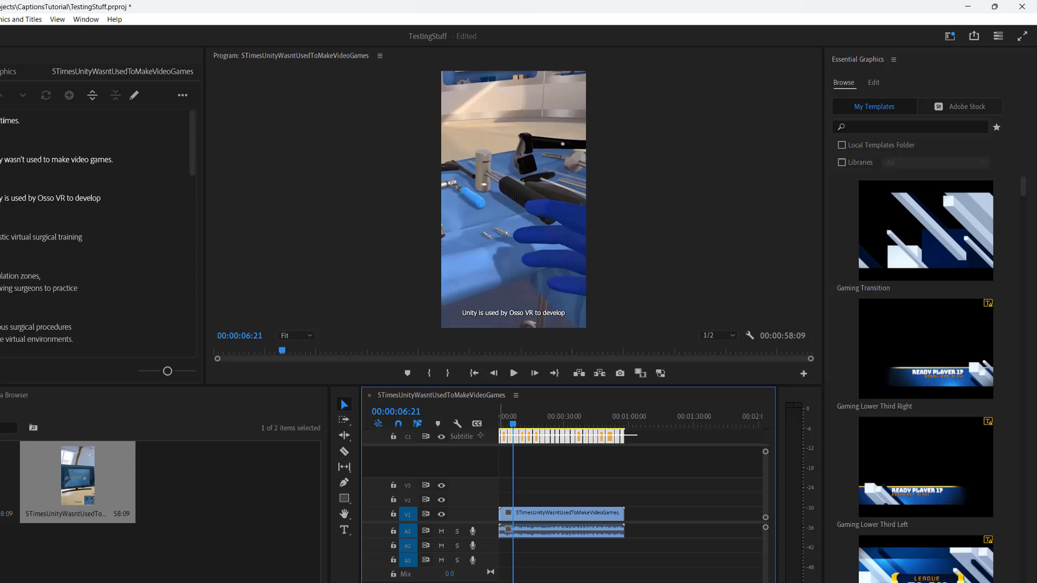
Select all C1 captions and enable a very dark red-grey background at 50% opacity
{"action": "left_click_drag", "start_coordinate": [585, 442], "coordinate": [480, 436]}
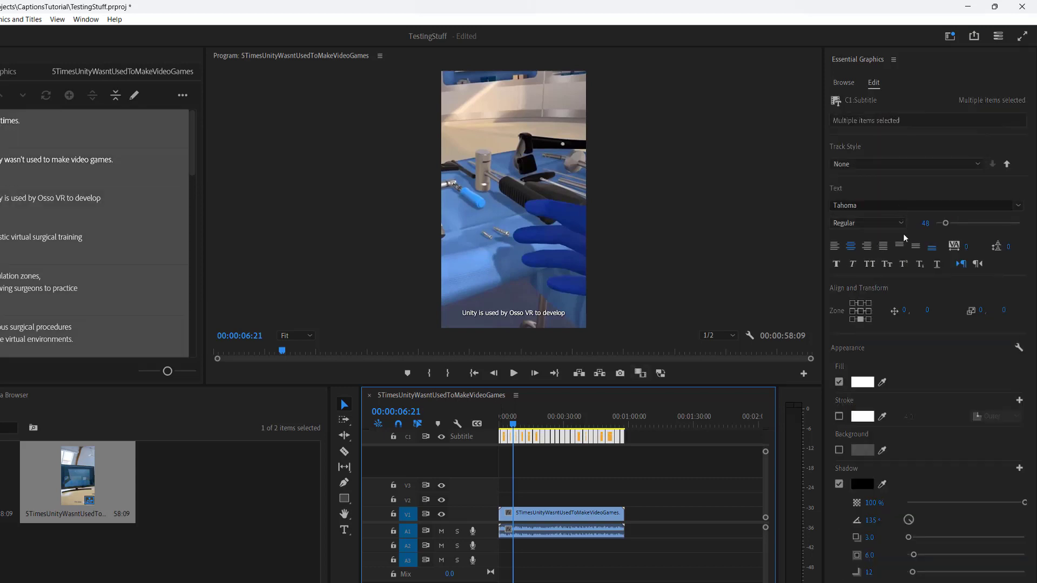
{"action": "left_click", "coordinate": [839, 450]}
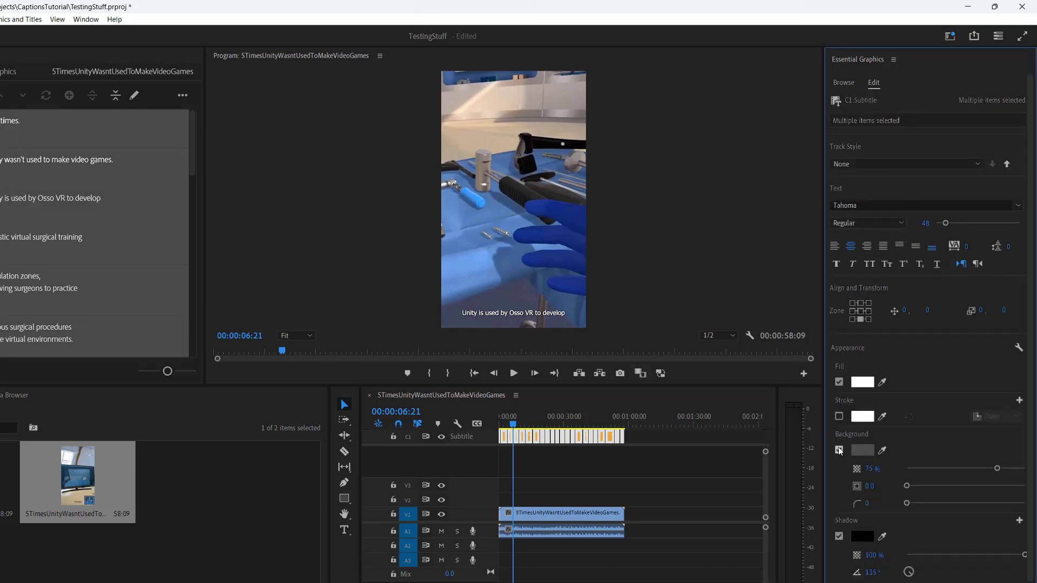
{"action": "left_click", "coordinate": [863, 451]}
{"action": "left_click", "coordinate": [351, 263]}
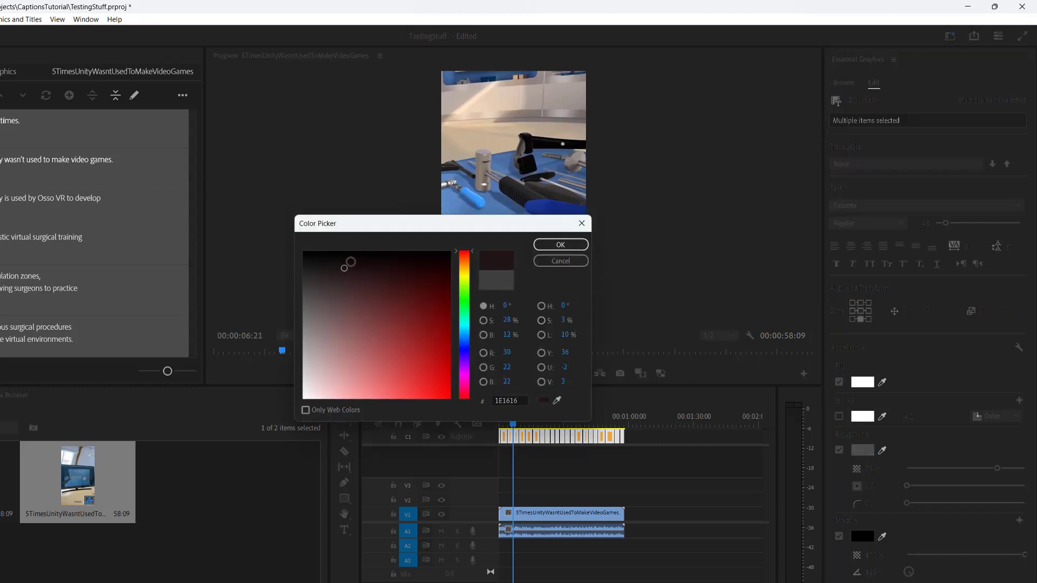
{"action": "left_click", "coordinate": [560, 245]}
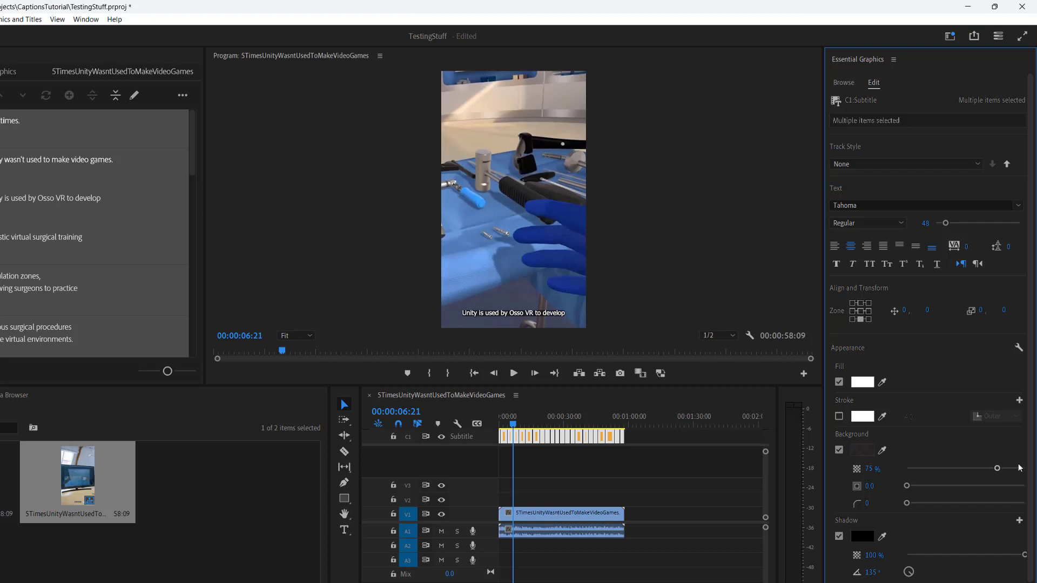
{"action": "left_click_drag", "start_coordinate": [1019, 467], "coordinate": [1025, 469]}
{"action": "left_click", "coordinate": [966, 468]}
Switch the caption font to Times New Roman and enlarge the text size
{"action": "left_click", "coordinate": [1019, 206]}
{"action": "left_click", "coordinate": [892, 277]}
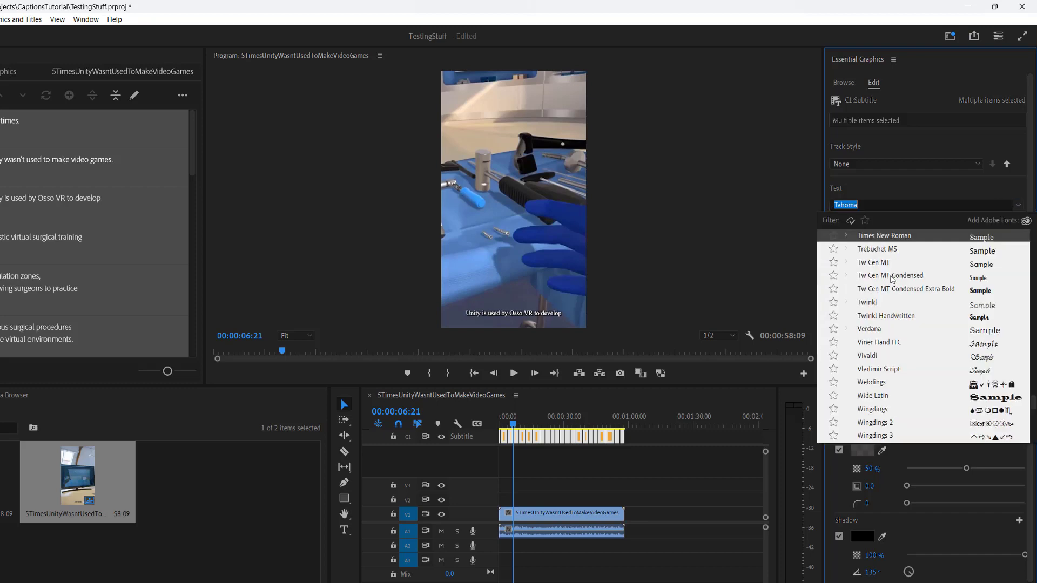
{"action": "left_click_drag", "start_coordinate": [946, 224], "coordinate": [956, 224]}
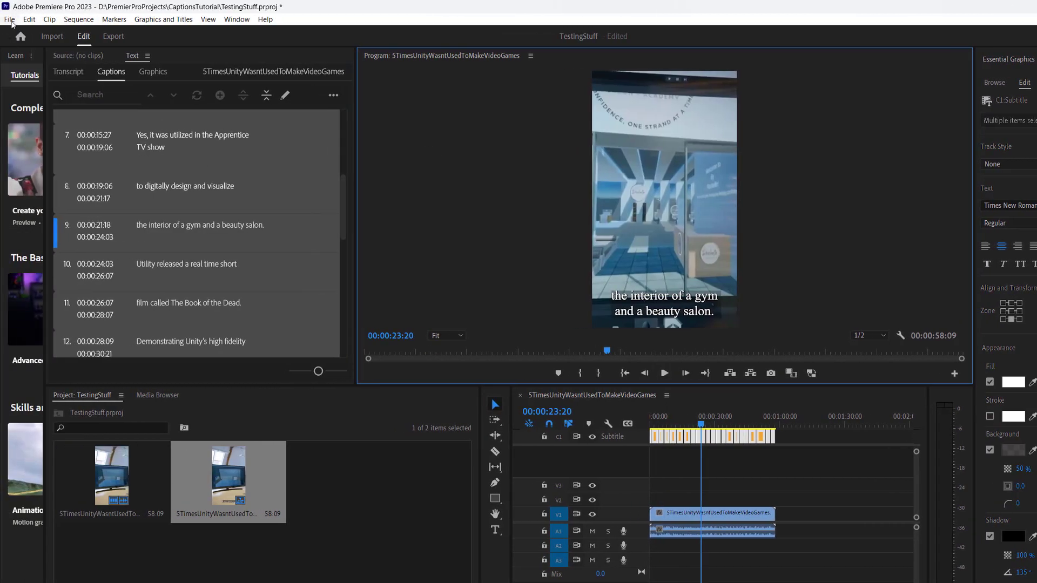
Bring up File > Export > Media for the captioned vertical sequence
{"action": "left_click", "coordinate": [11, 21]}
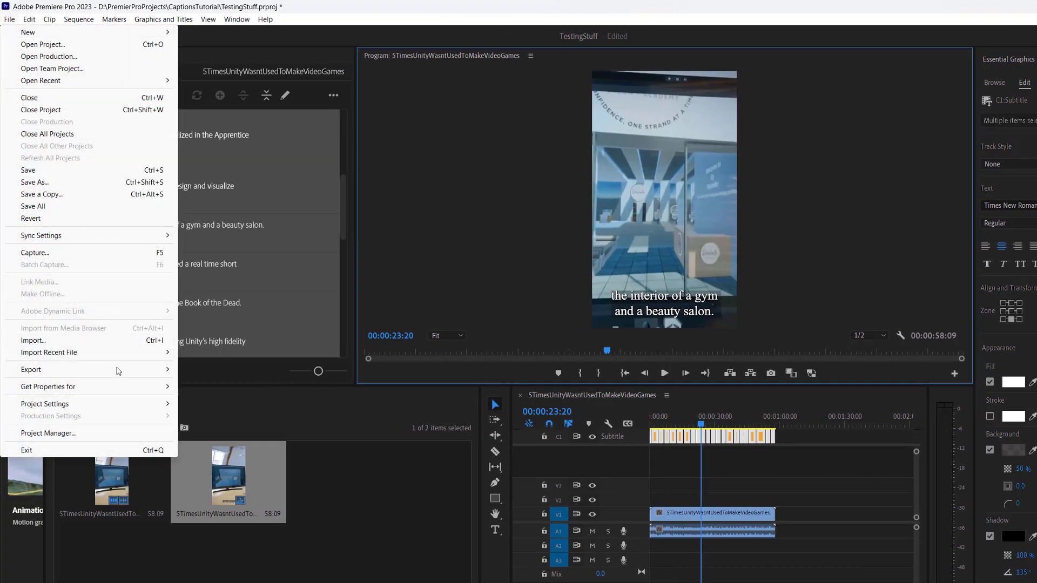
{"action": "left_click", "coordinate": [211, 373]}
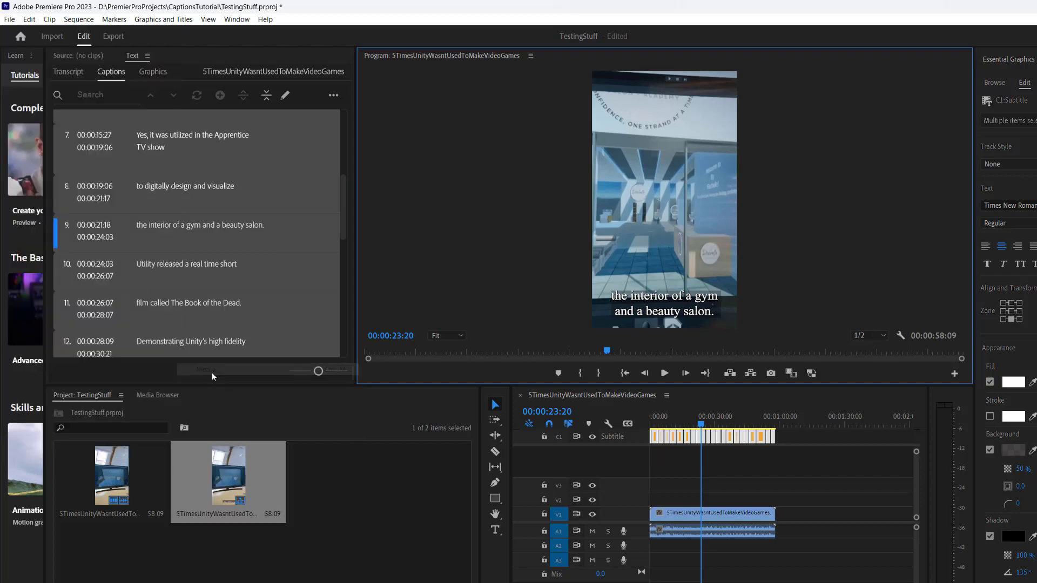